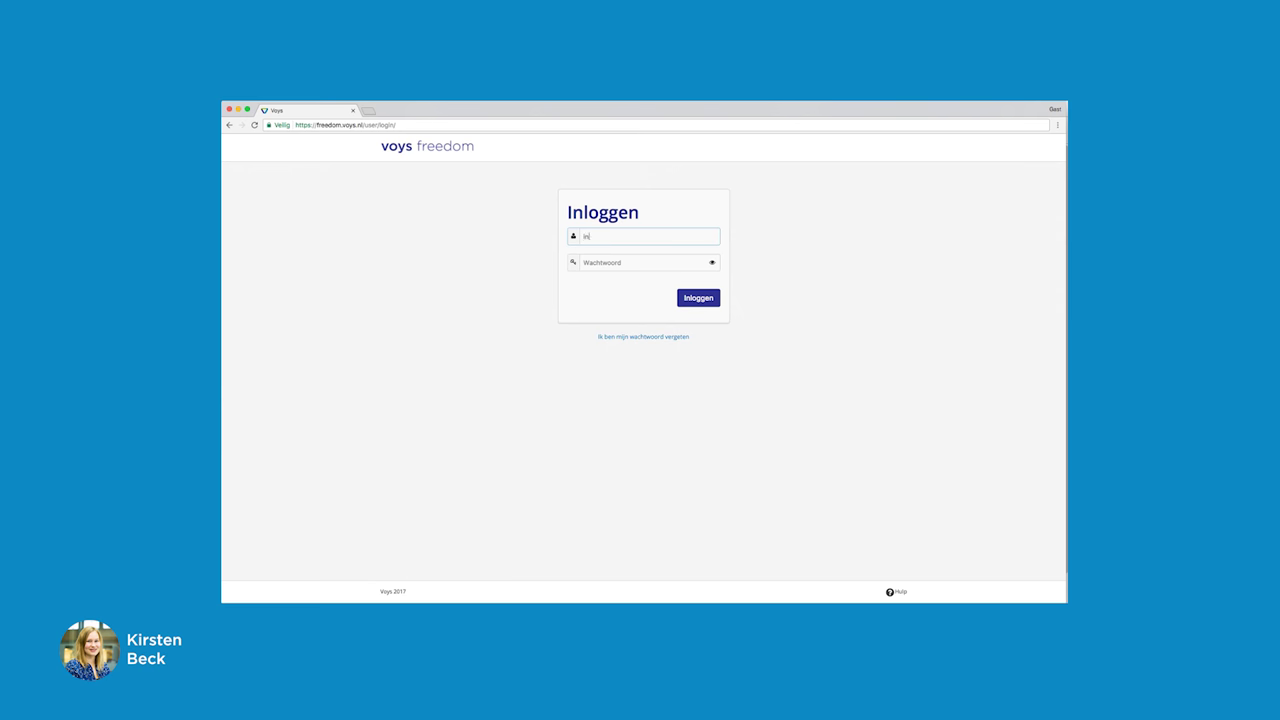
Step: Log in to Voys Freedom with the account e-mail address and password
type("ijdgelijk.nl")
key("Tab")
type("•••••••••")
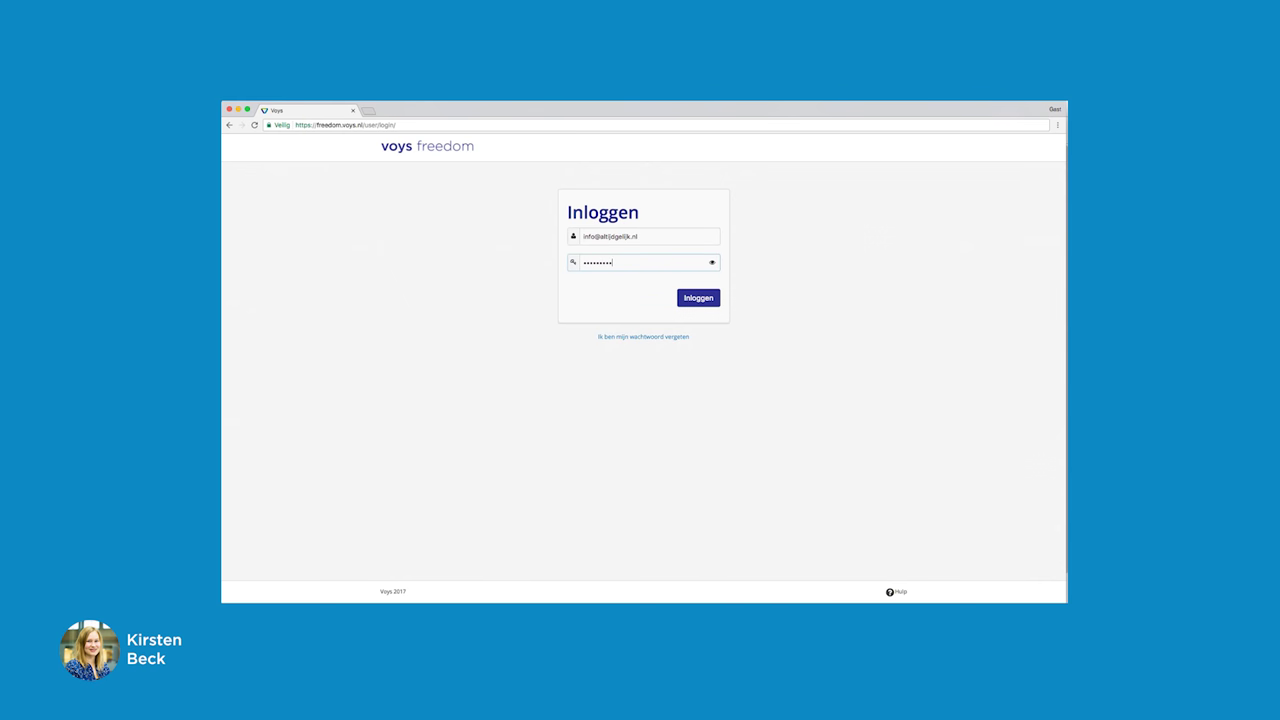
left_click(695, 298)
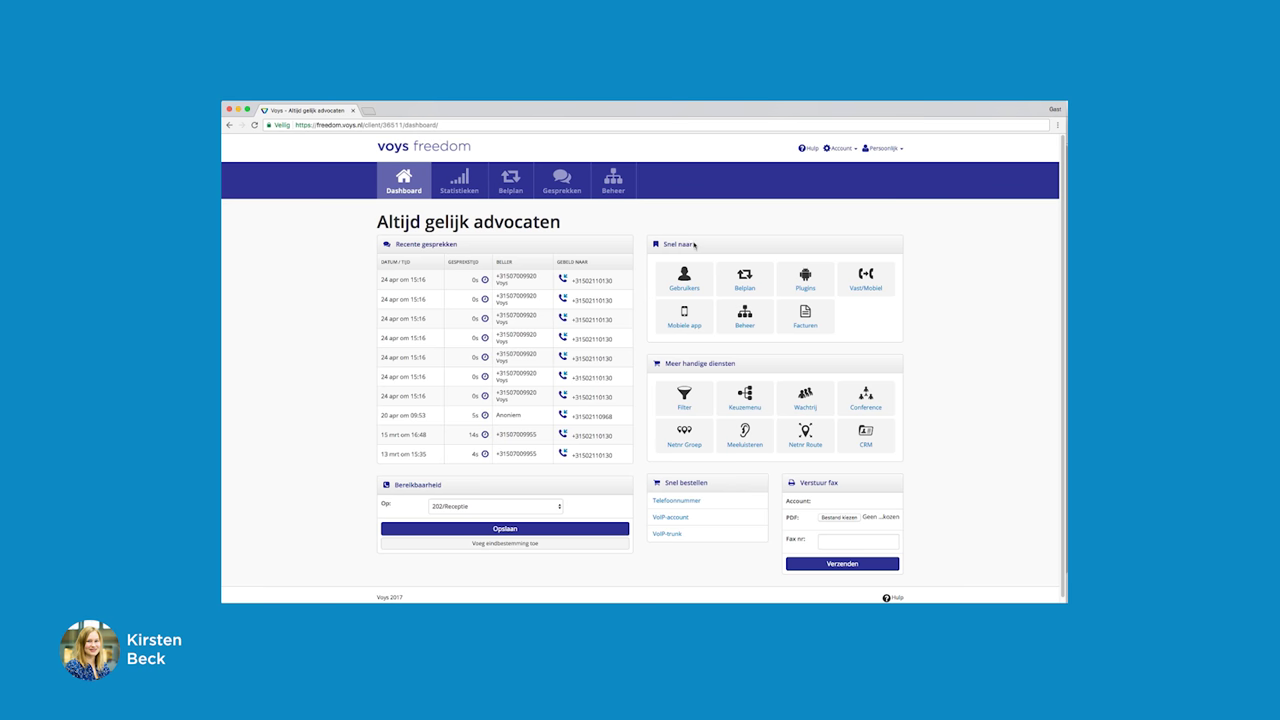
Step: Go to the Beheer administration section to reach Filtergroepen
left_click(619, 186)
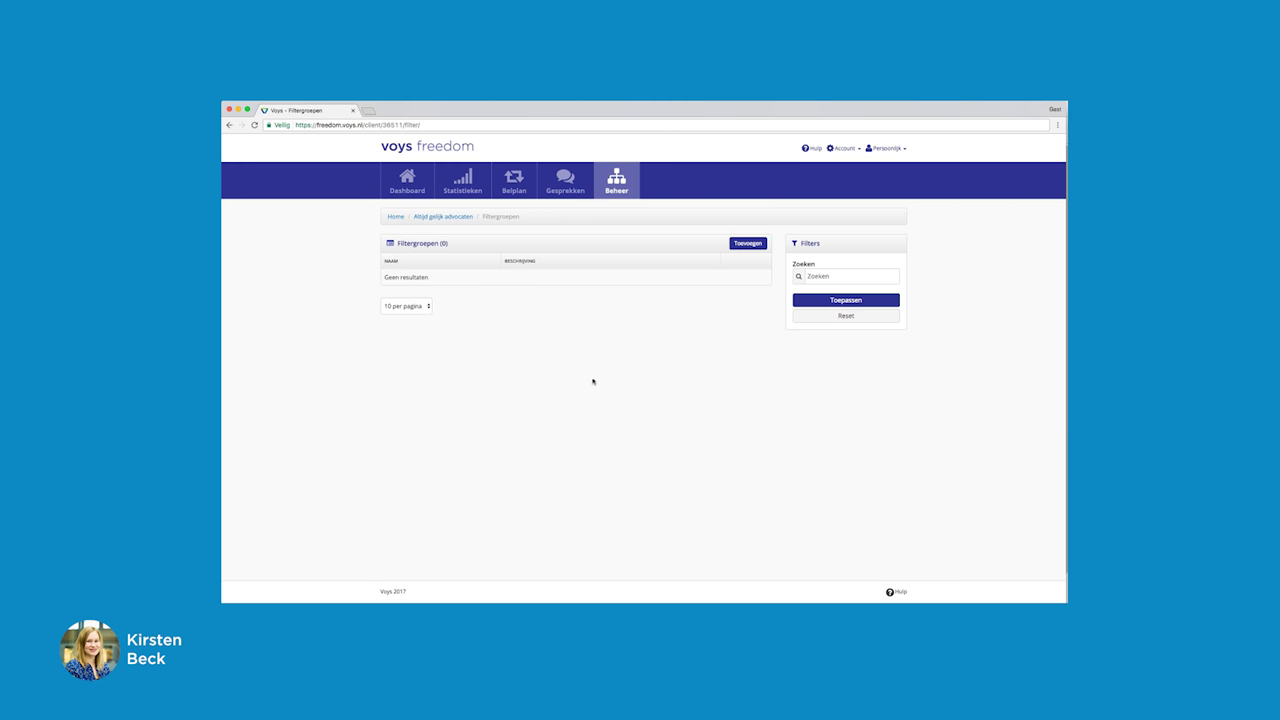
Step: Add a new filter group, confirming the free filter module notice
left_click(748, 243)
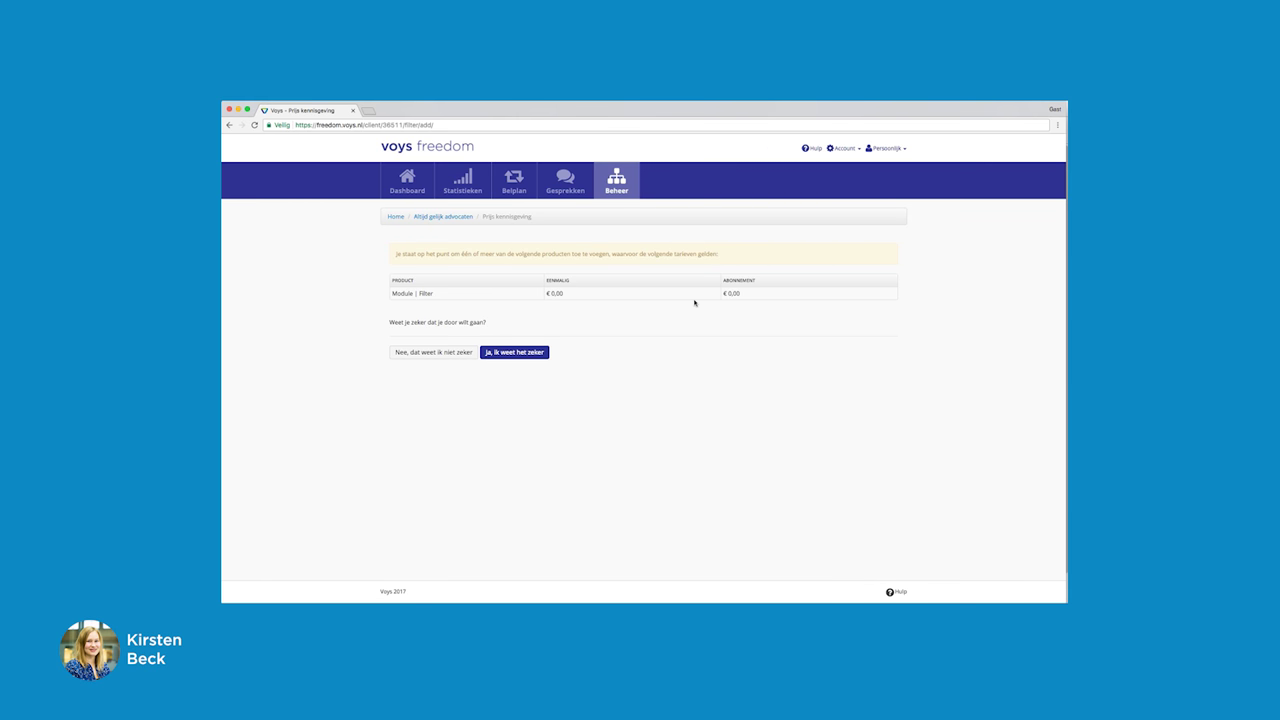
left_click(526, 354)
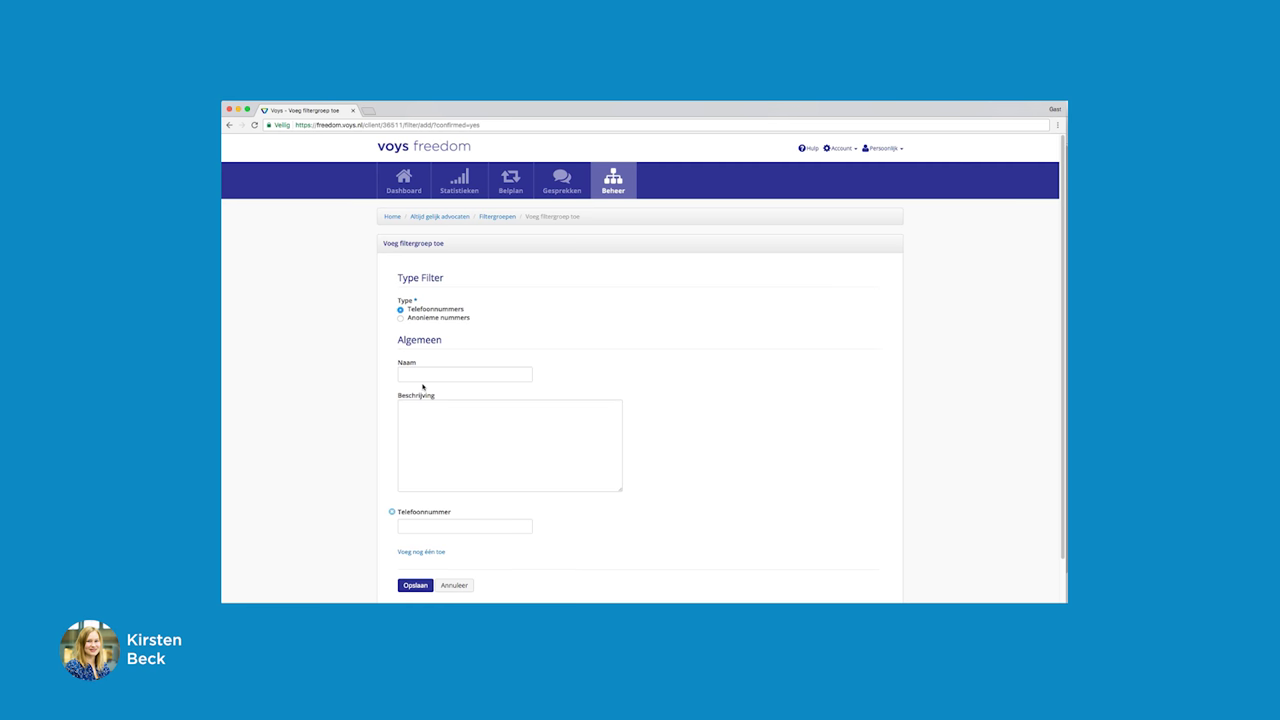
Step: Name the filter group 'Telefonisch verkoop' with description 'Verkoper'
left_click(428, 377)
type("Telefonisch verkoop")
left_click(424, 410)
type("Verkoper")
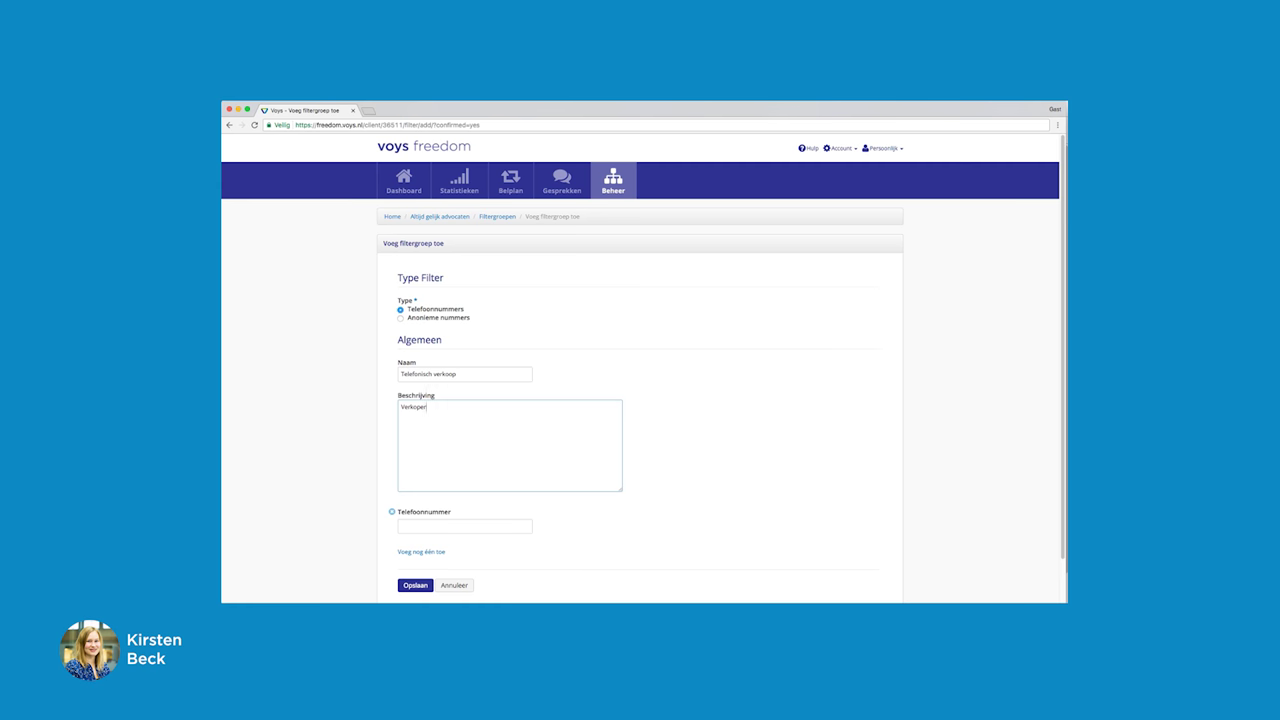
Step: Enter the mobile number to match and save the filter group
left_click(406, 527)
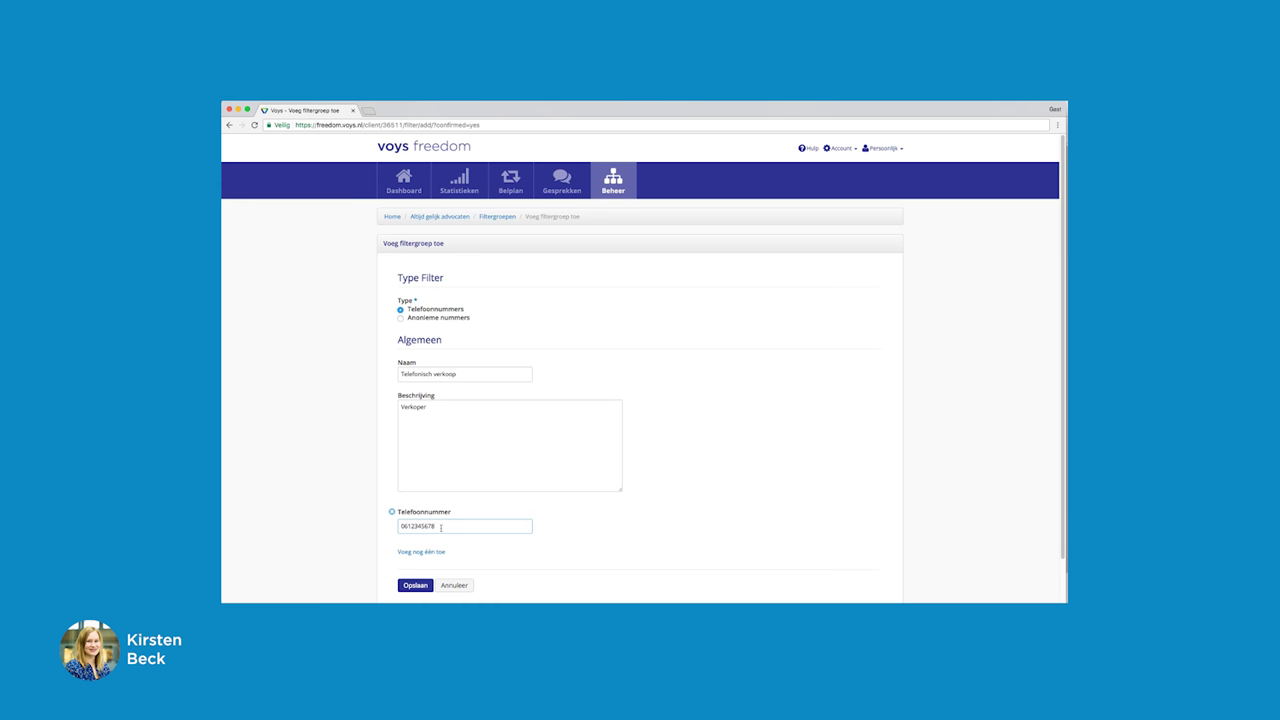
scroll(543, 523, "down", 1)
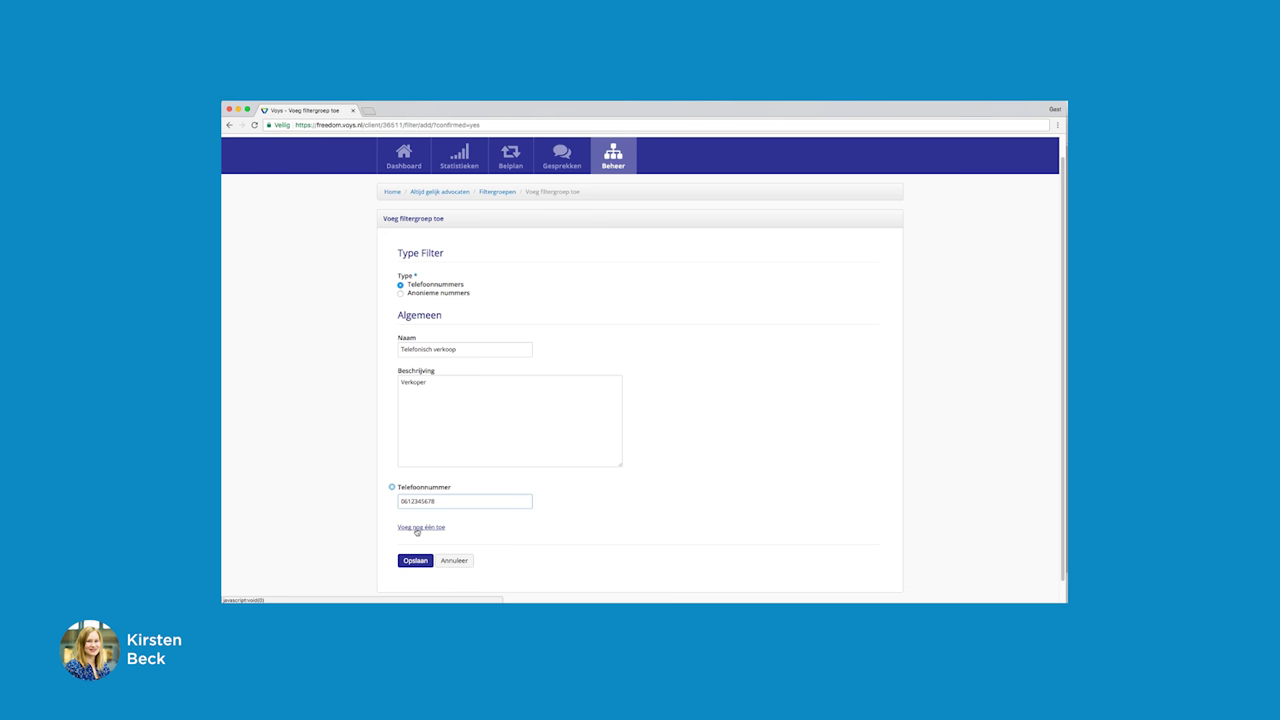
scroll(504, 532, "down", 1)
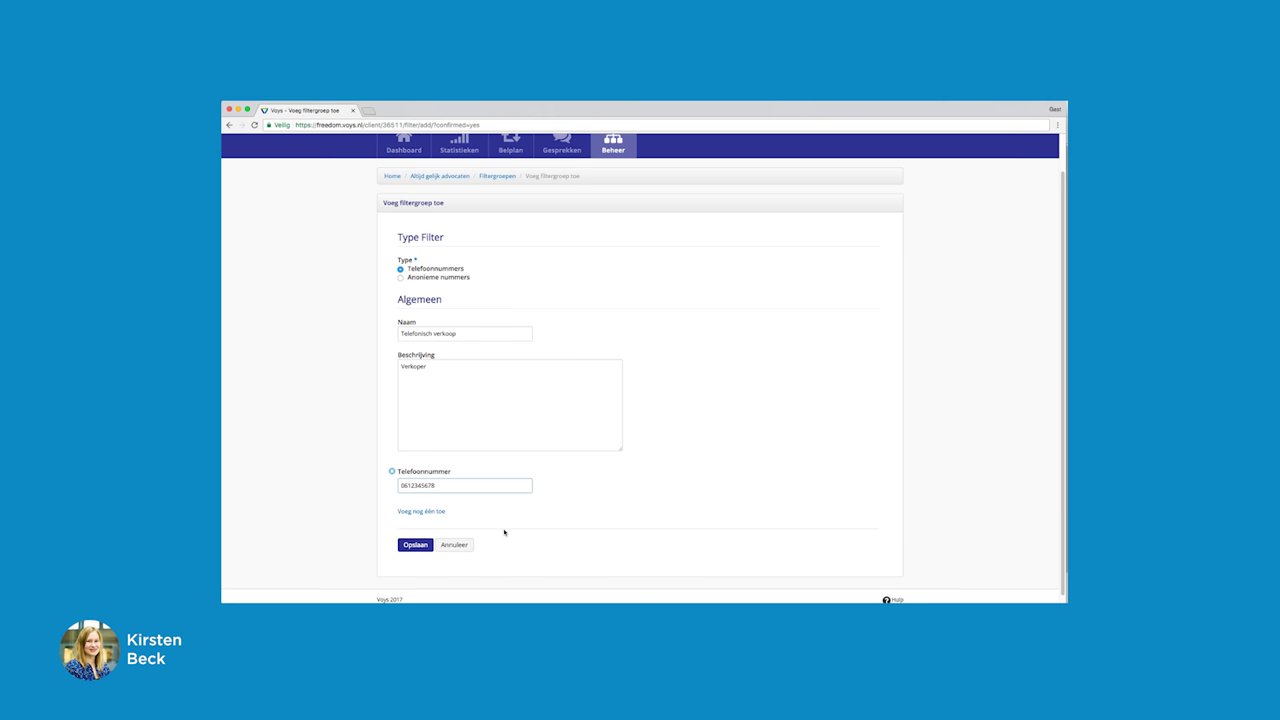
left_click(416, 546)
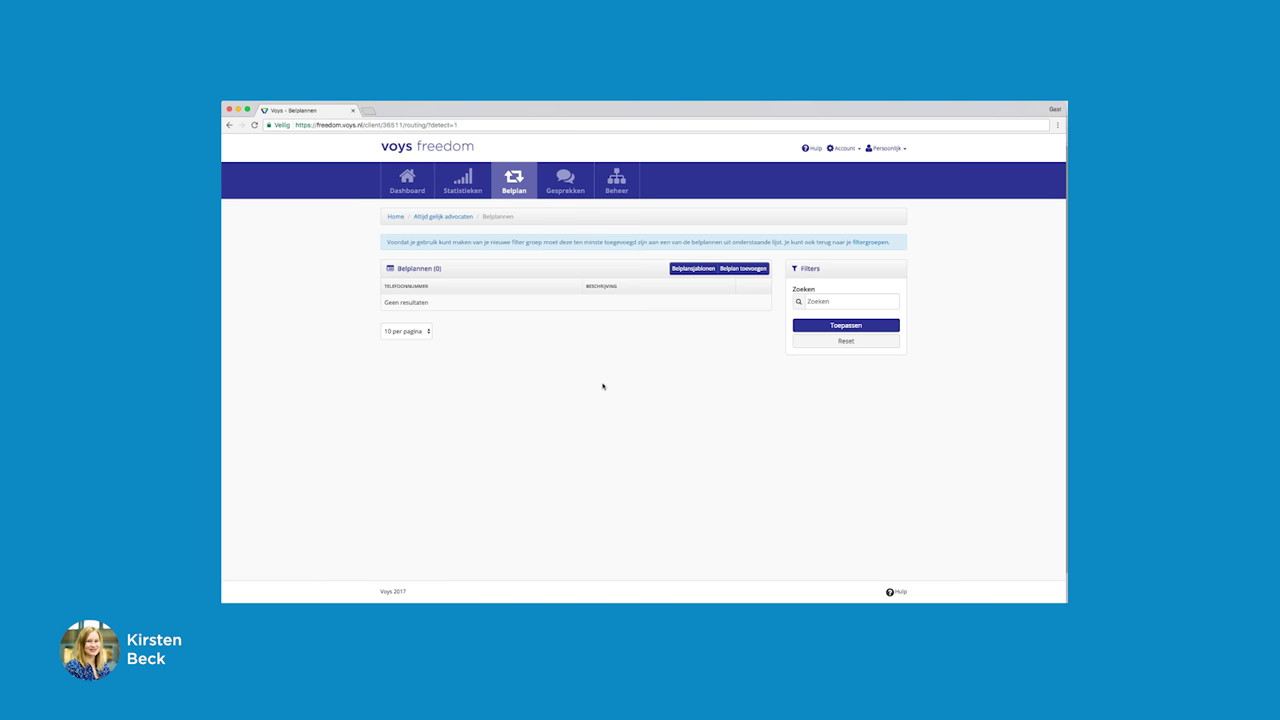
Step: Start a new call plan using the first suggested phone number
left_click(746, 270)
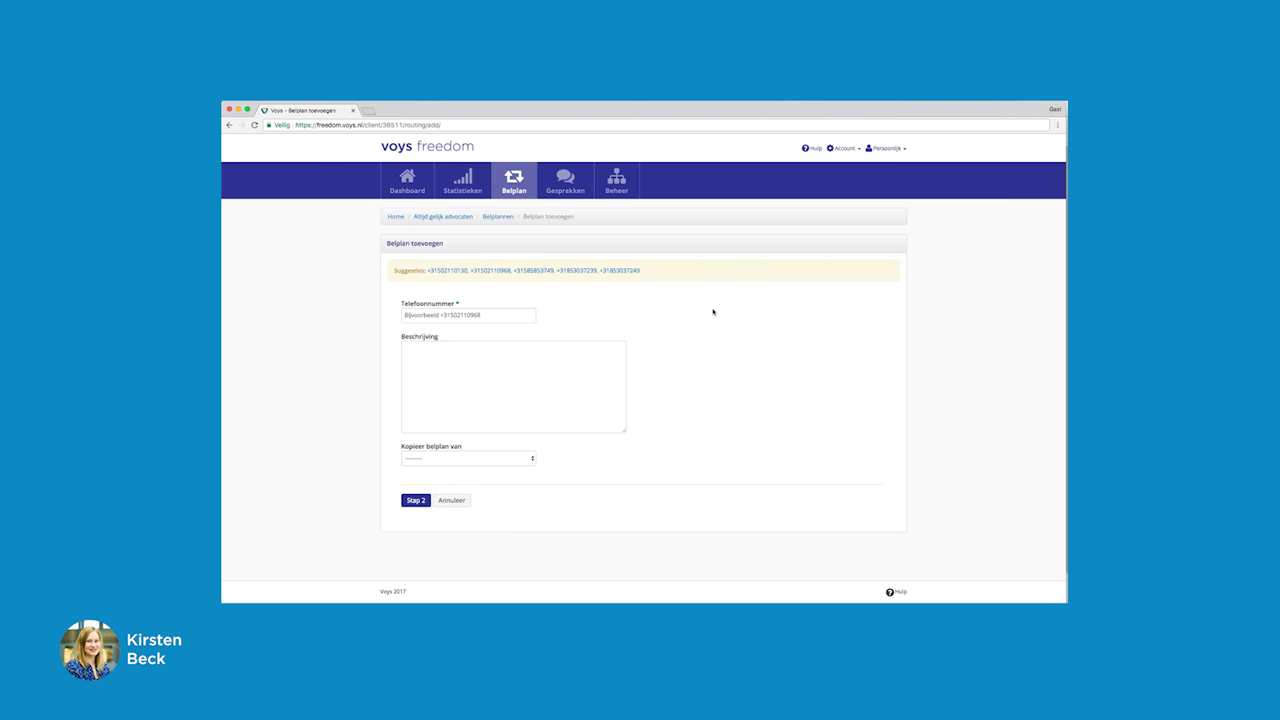
left_click(447, 271)
Step: Describe the call plan as 'Hoofdnummer' and proceed to its routing steps
left_click(415, 352)
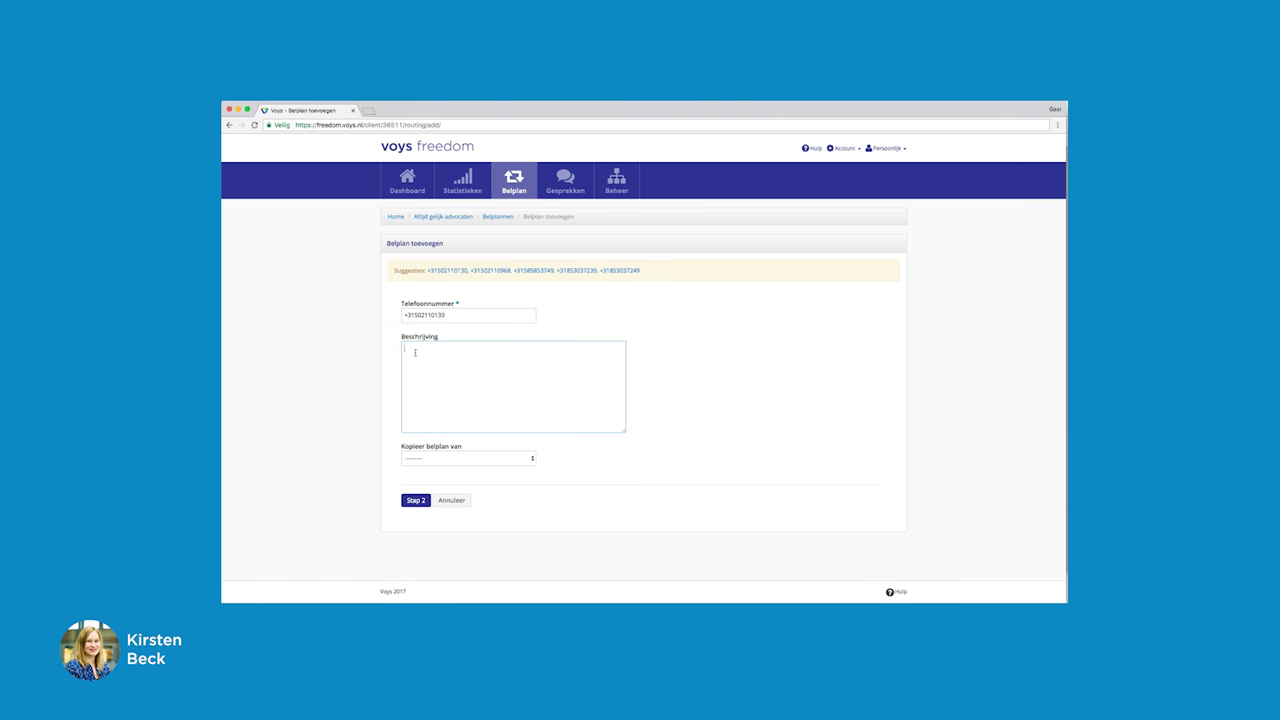
type("oofdnummer")
left_click(405, 348)
type("H")
left_click_drag(446, 350, 389, 344)
key("BackSpace")
type("Hoofdnumme")
left_click(424, 501)
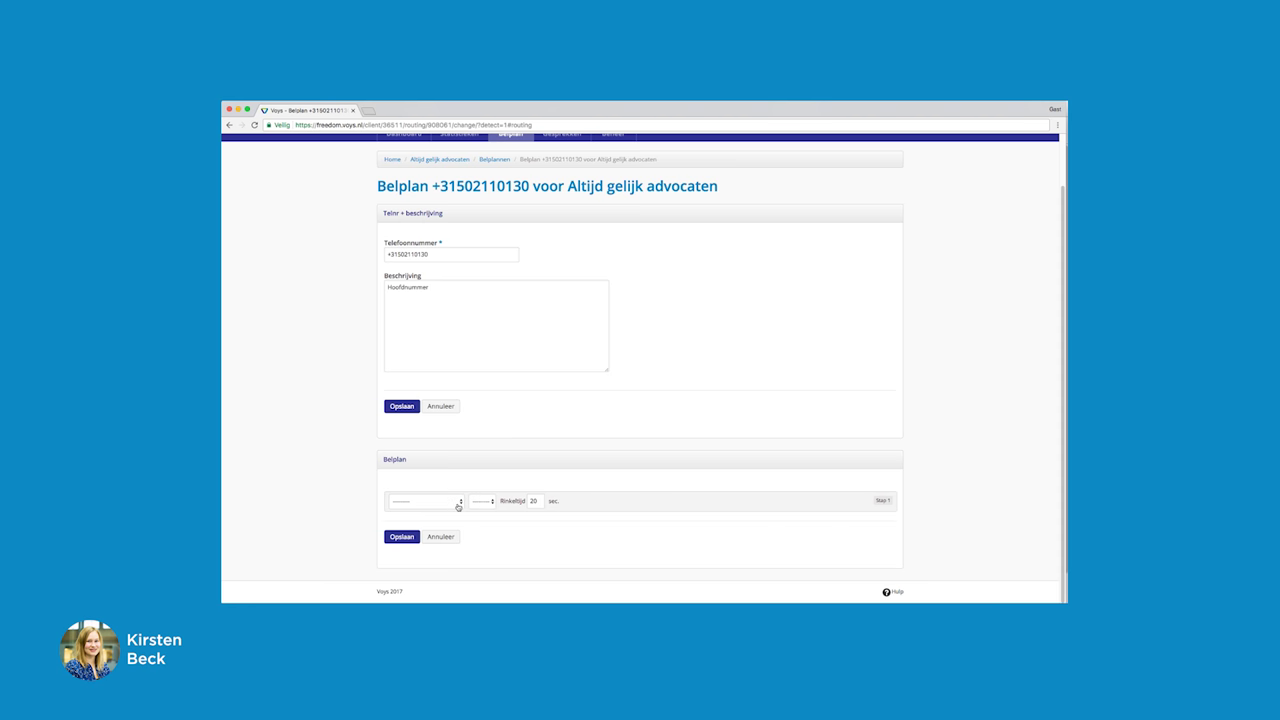
Step: Make step 1 a Filtergroep check on Telefonisch verkoop and save it
left_click(461, 503)
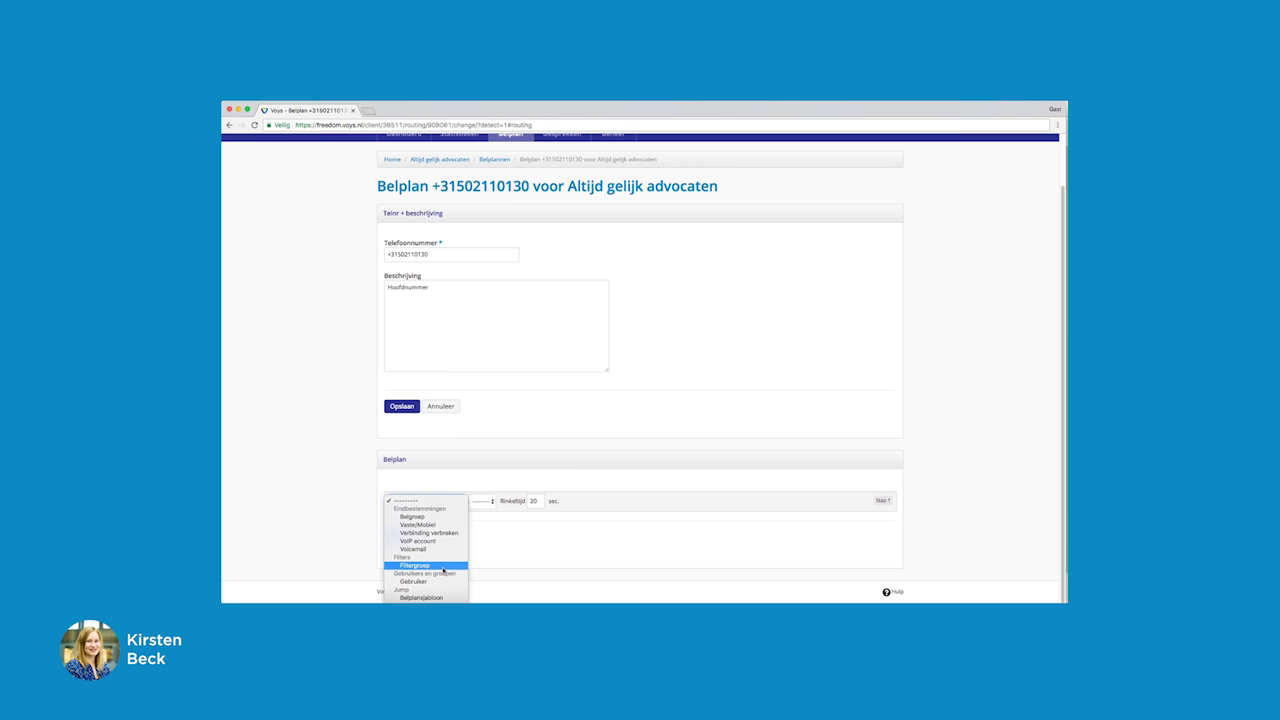
left_click(443, 568)
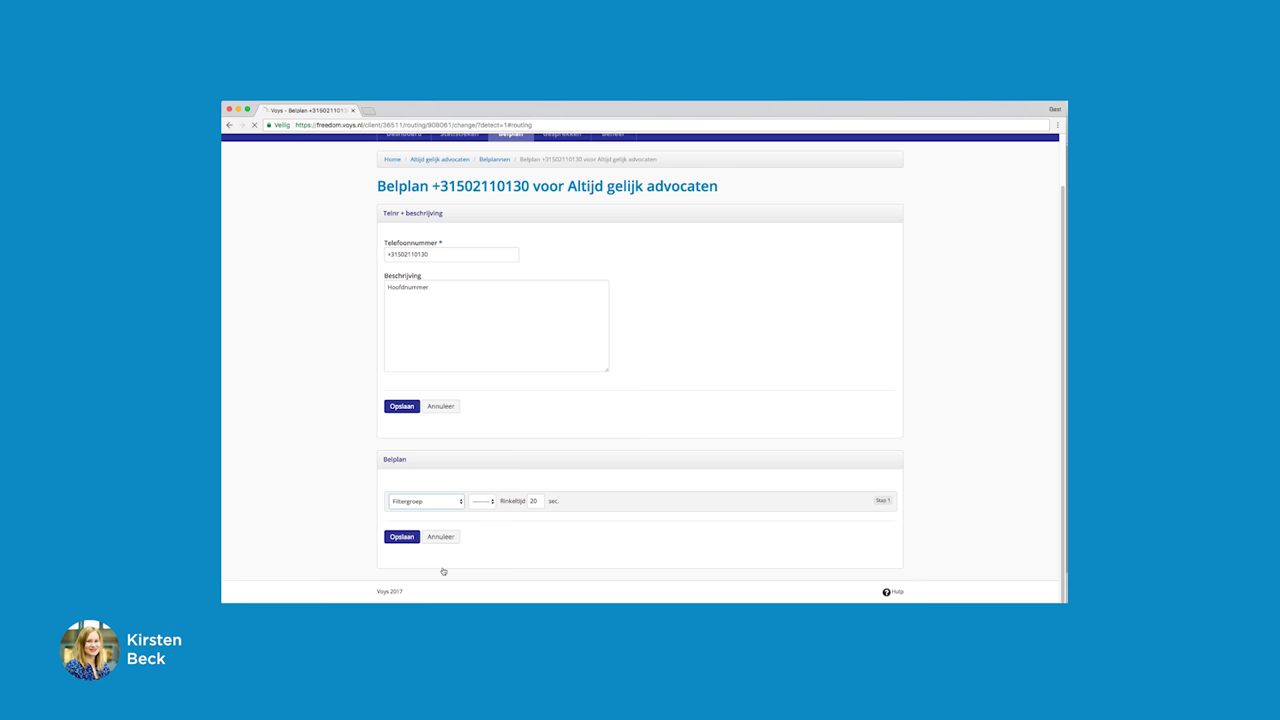
left_click(533, 501)
left_click(531, 509)
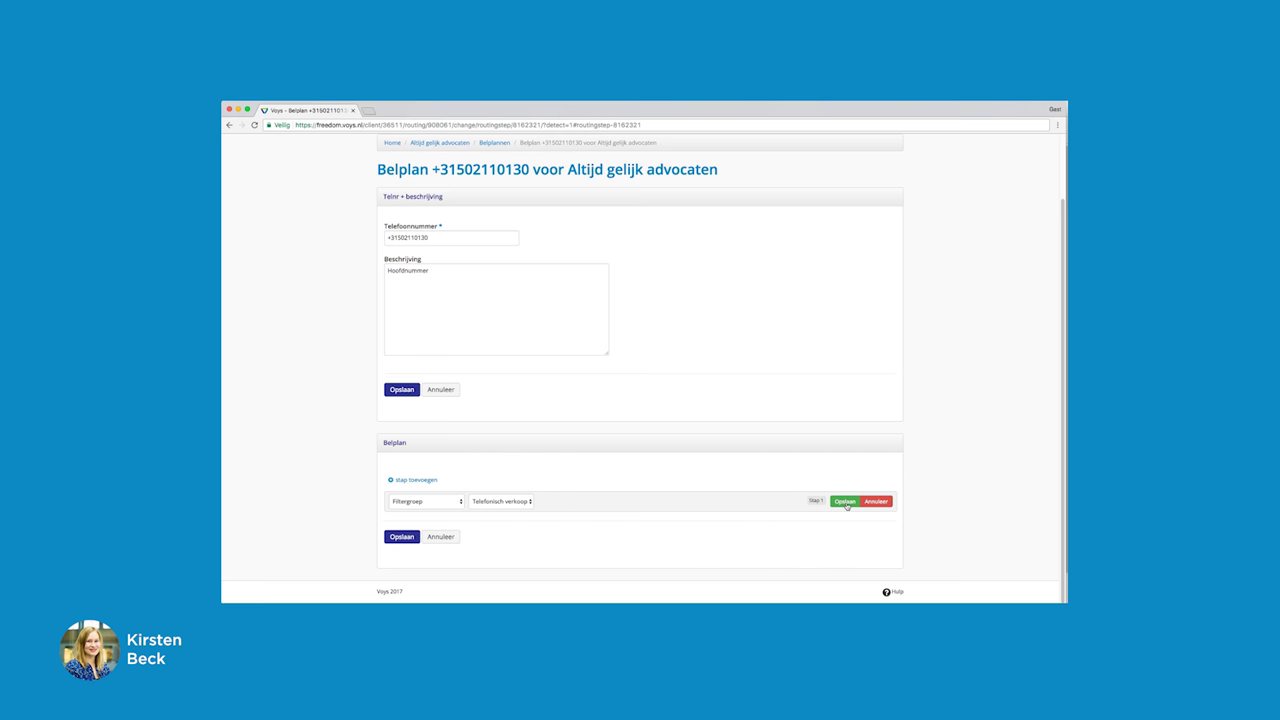
left_click(846, 503)
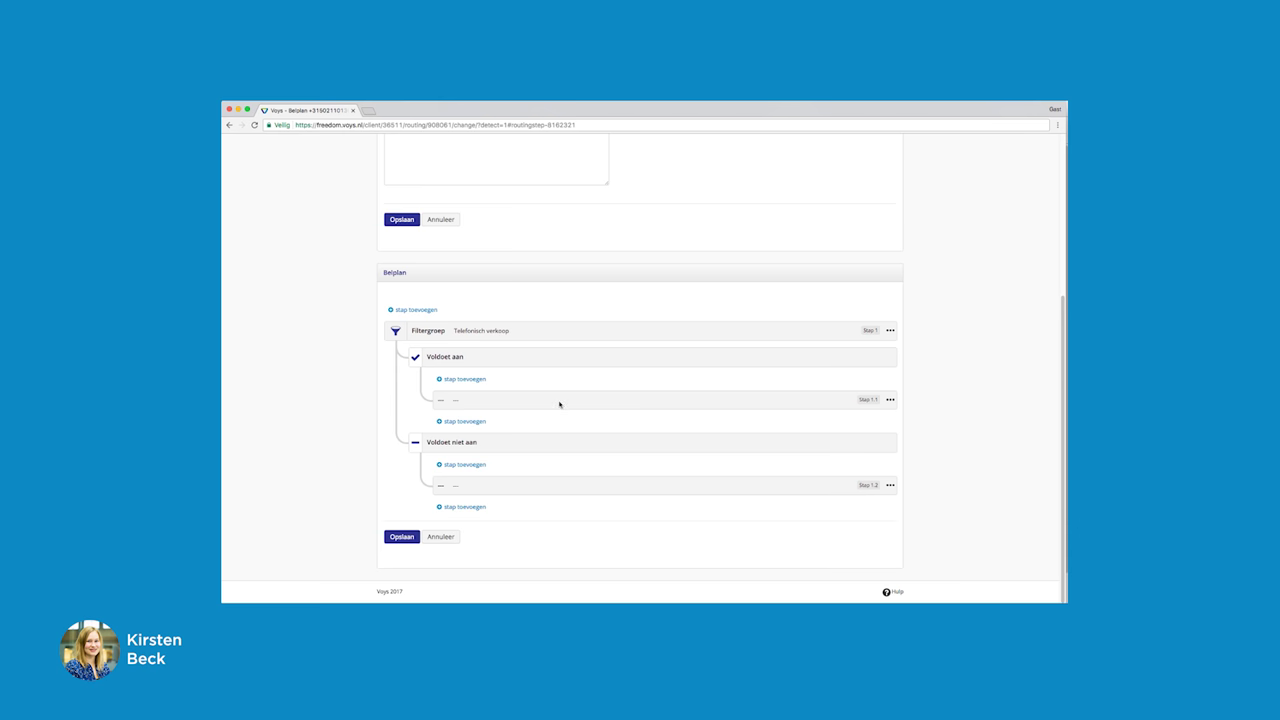
Step: Change step 1.1 to Verbinding verbreken so matching callers are disconnected
left_click(890, 400)
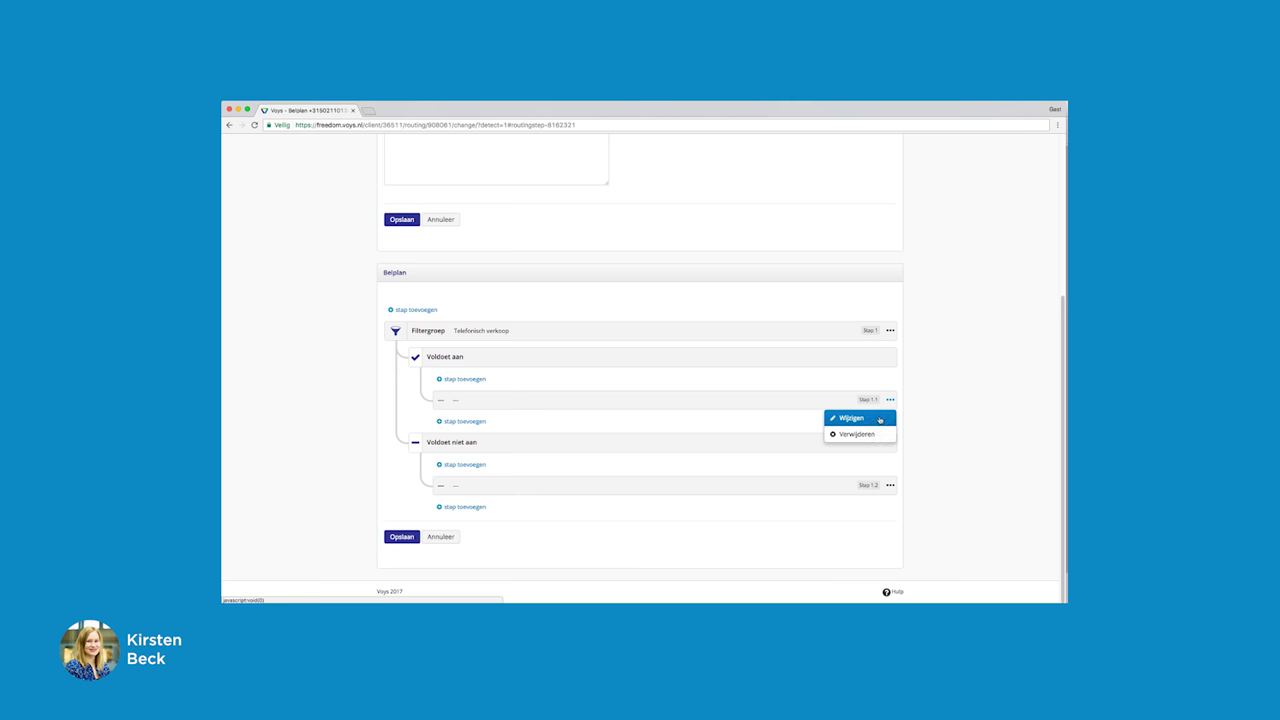
left_click(852, 418)
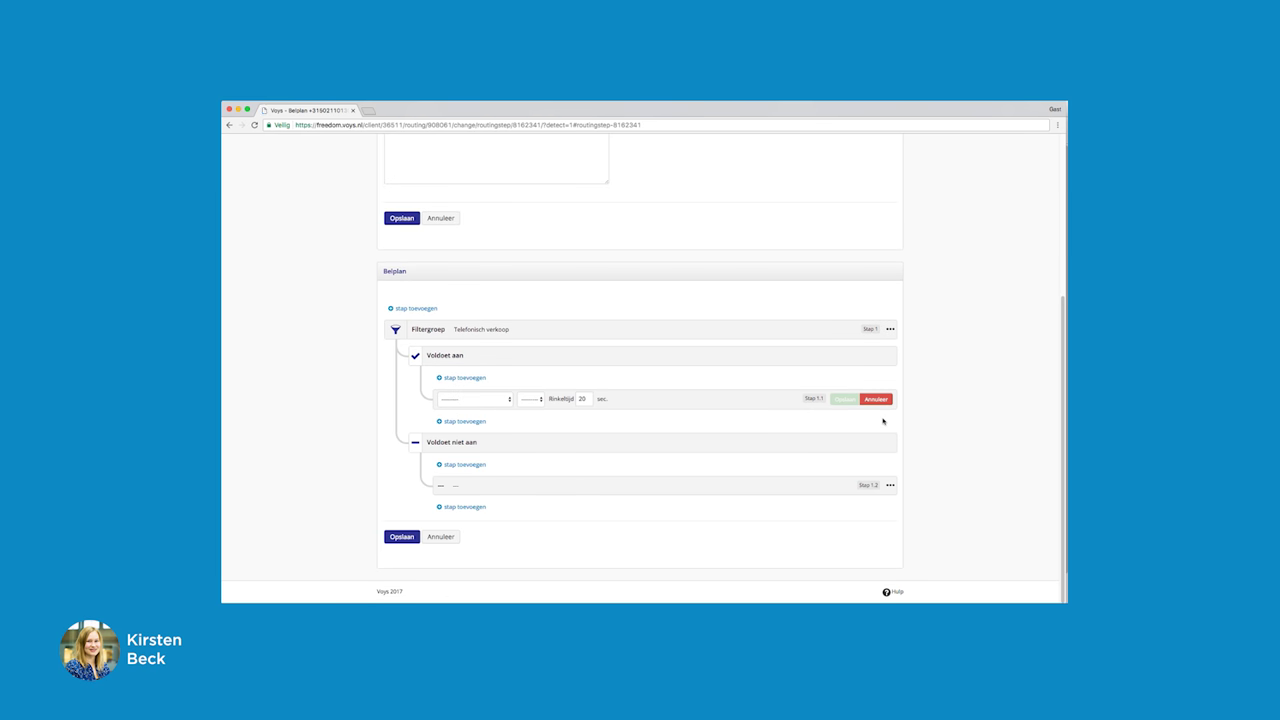
left_click(508, 399)
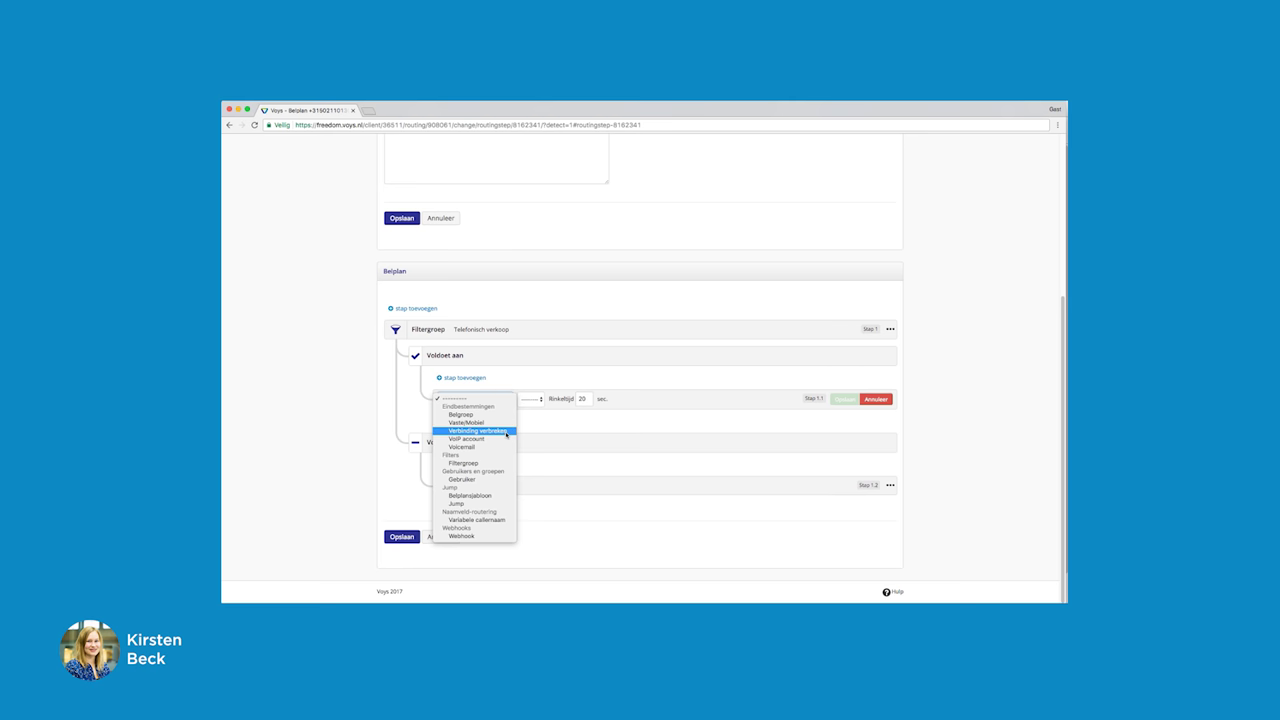
left_click(507, 431)
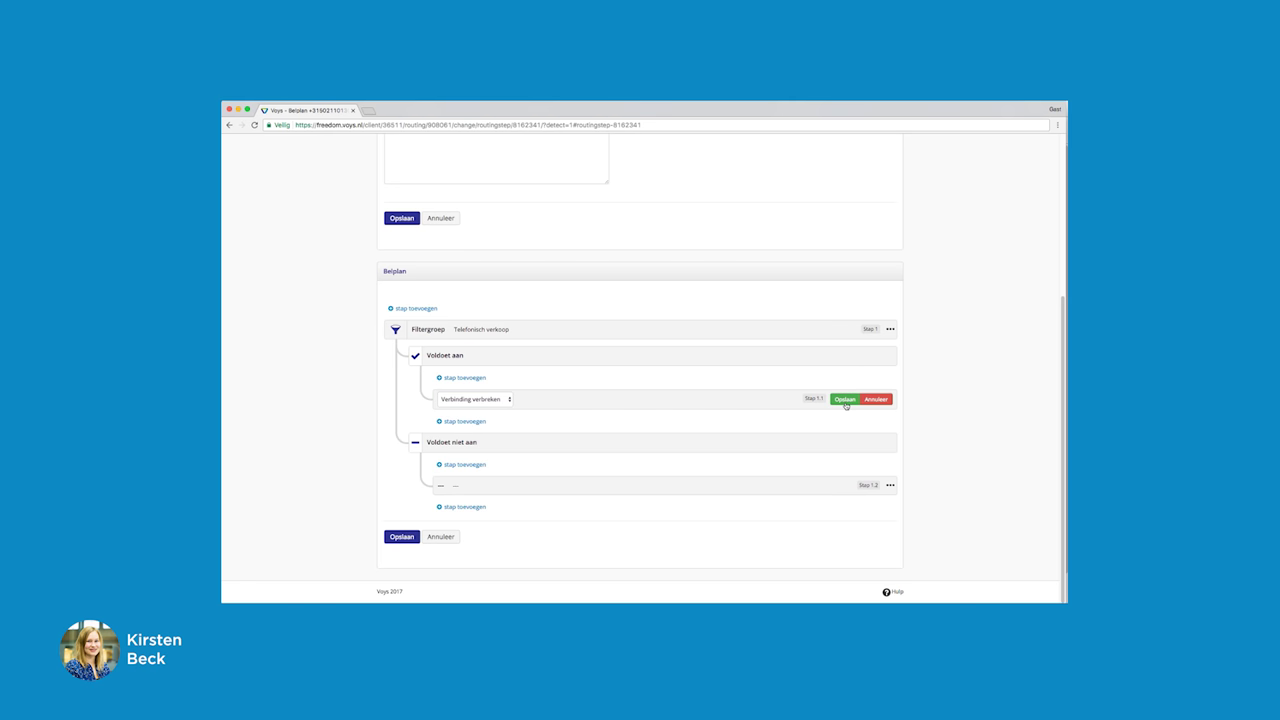
left_click(845, 399)
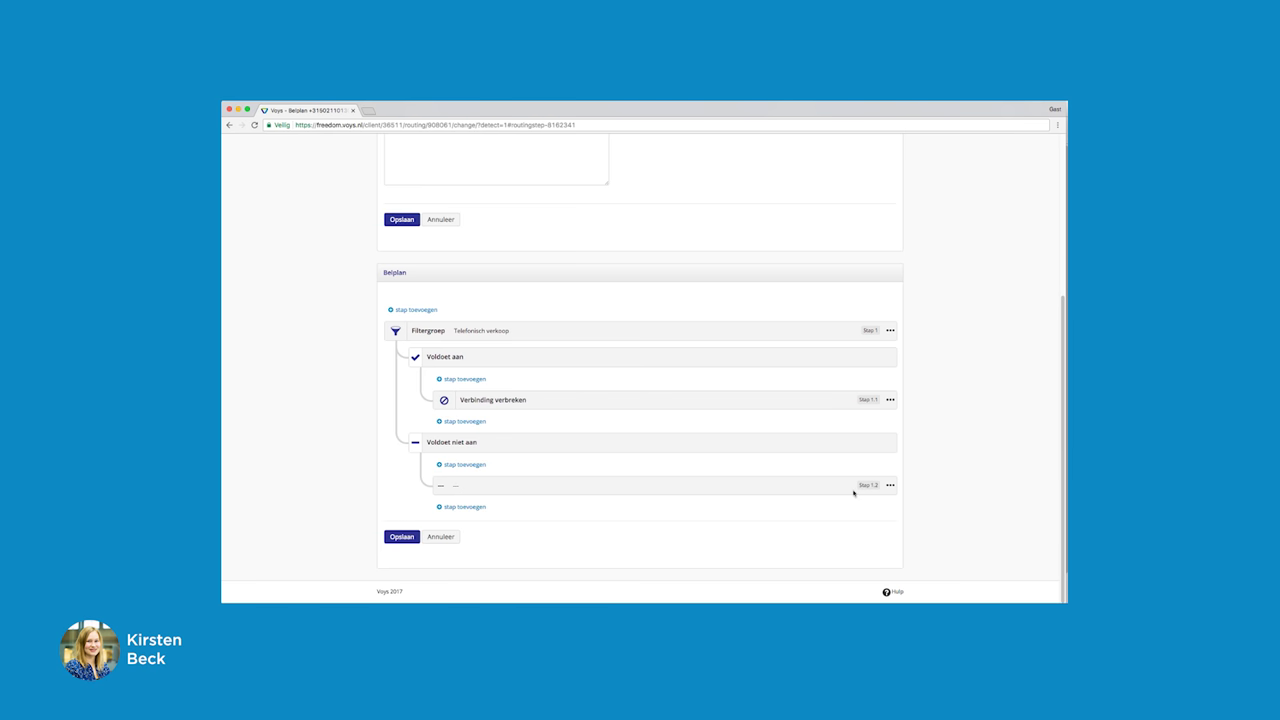
Step: Route step 1.2 to VoIP account 201/Altijd gelijk (App) and save the call plan
left_click(889, 485)
left_click(836, 503)
left_click(497, 485)
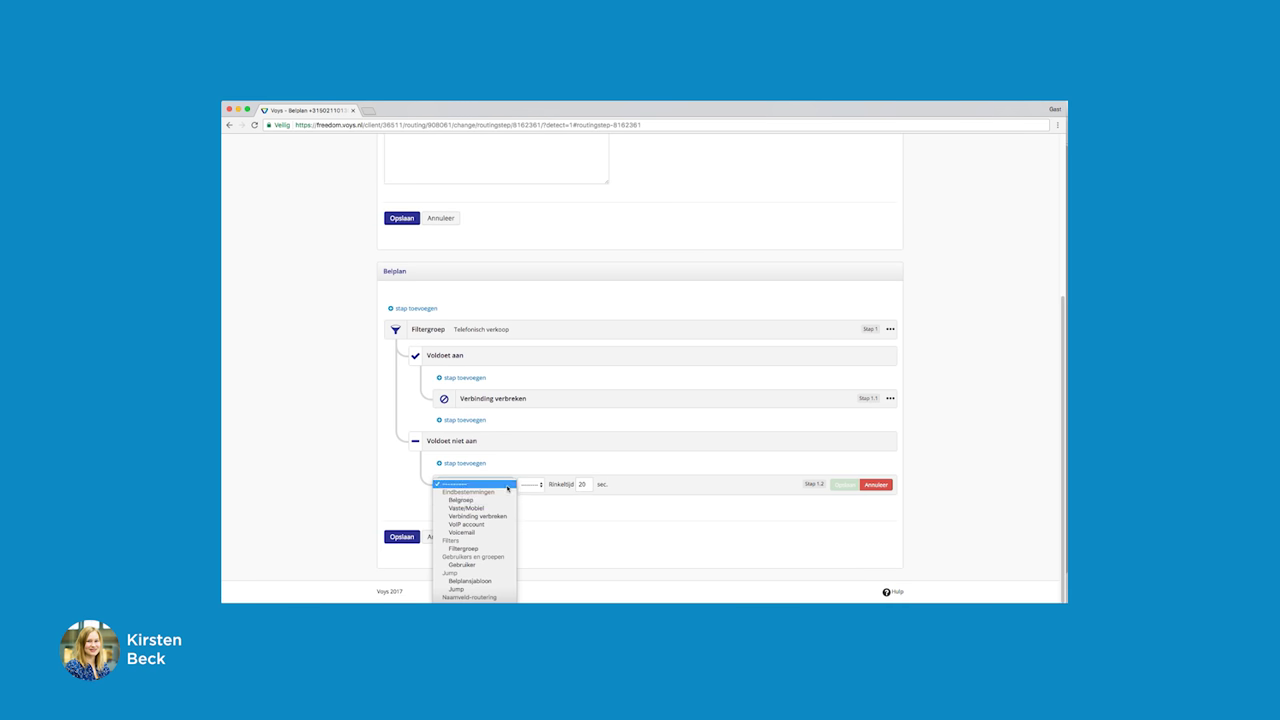
left_click(500, 524)
left_click(553, 489)
left_click(563, 501)
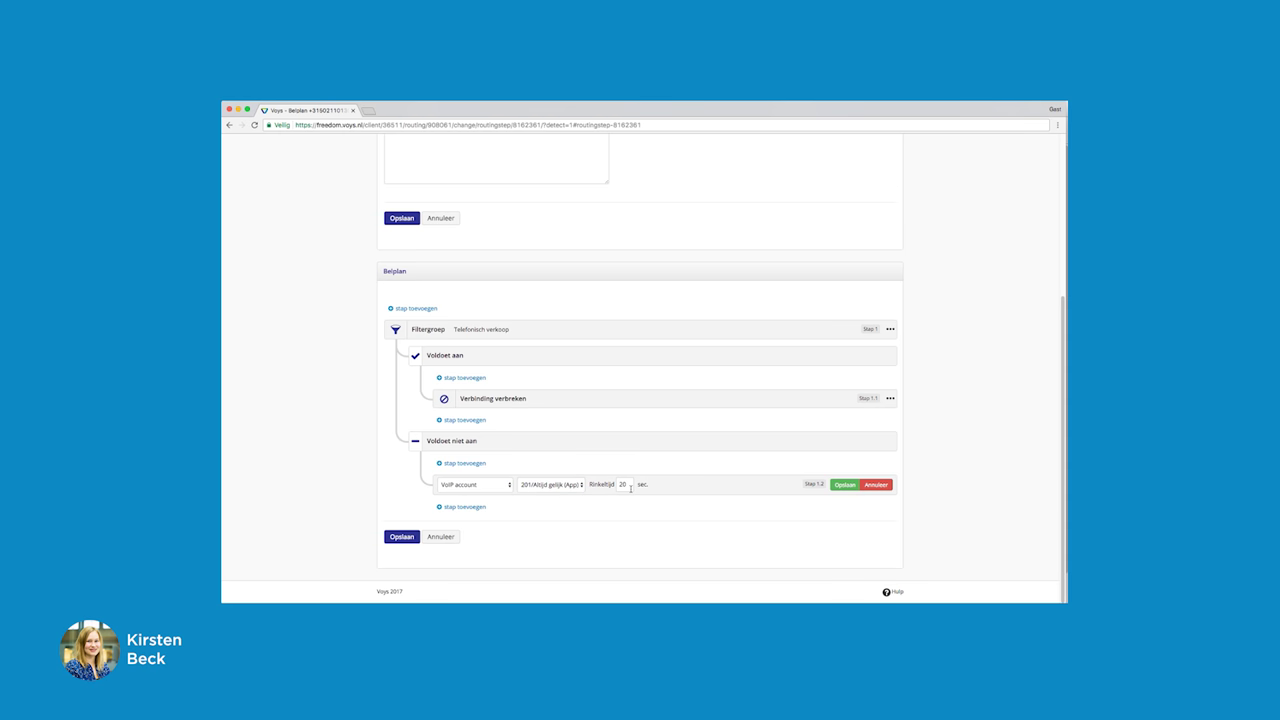
left_click(849, 486)
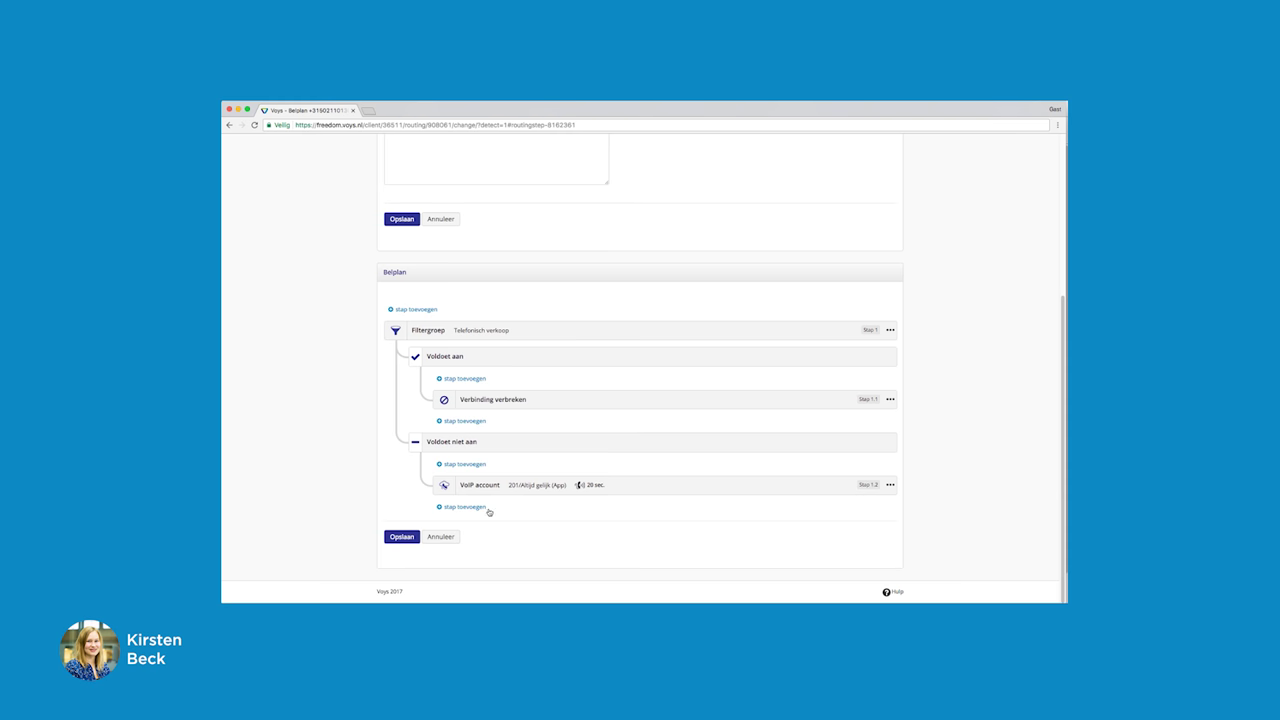
left_click(401, 537)
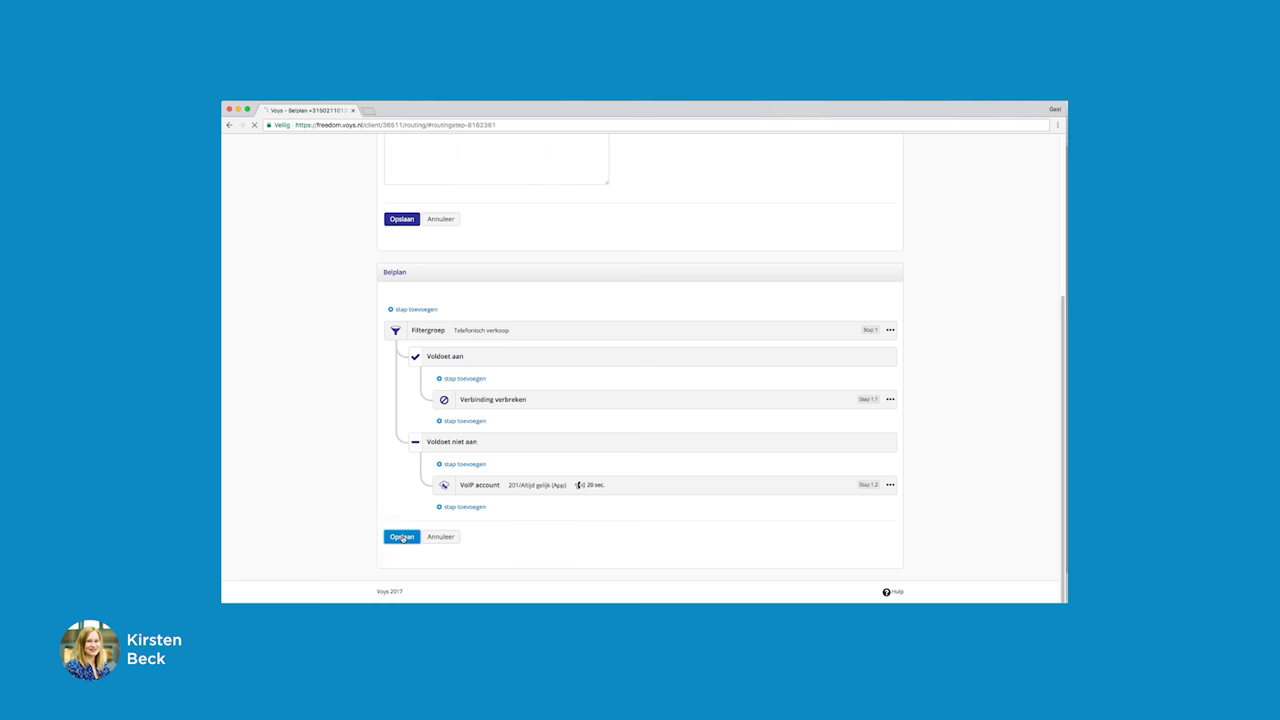